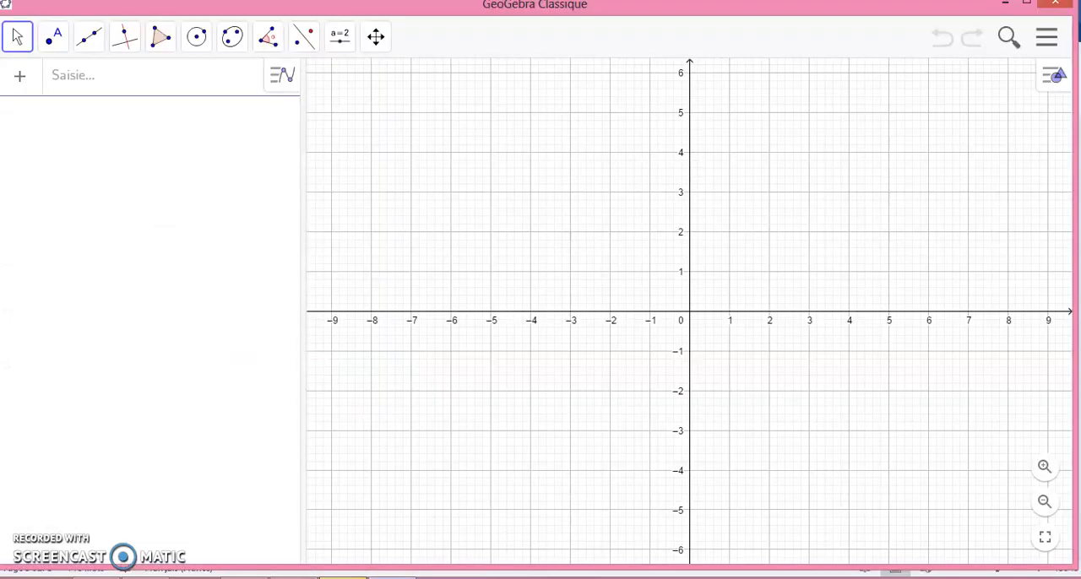
Switch to GeoGebra and open the graphics view's options to check the Axes and Grille display settings and the axis ratio choices
left_click(393, 578)
left_click(503, 455)
right_click(504, 454)
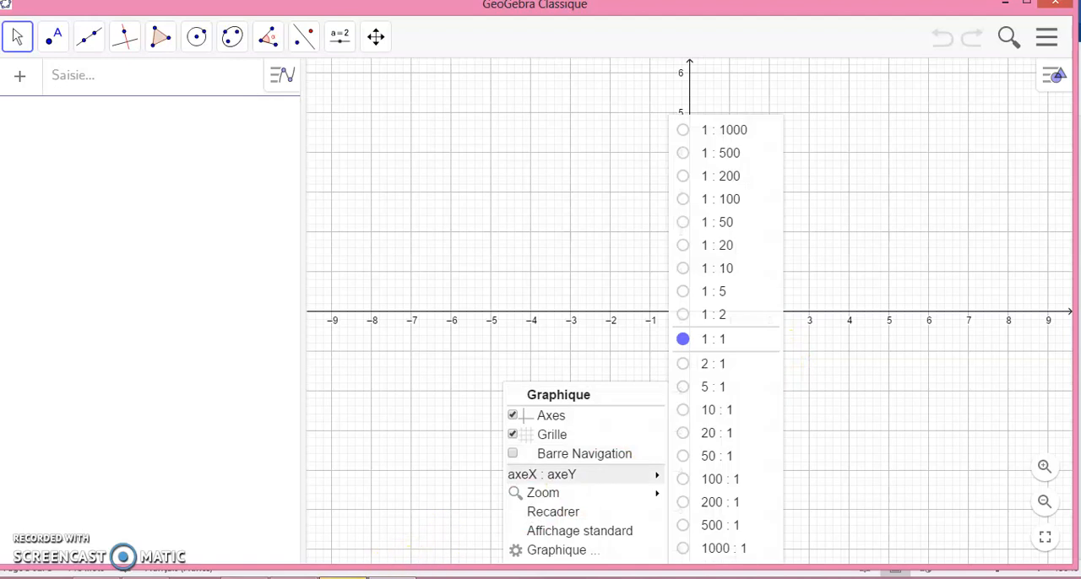
mouse_move(391, 577)
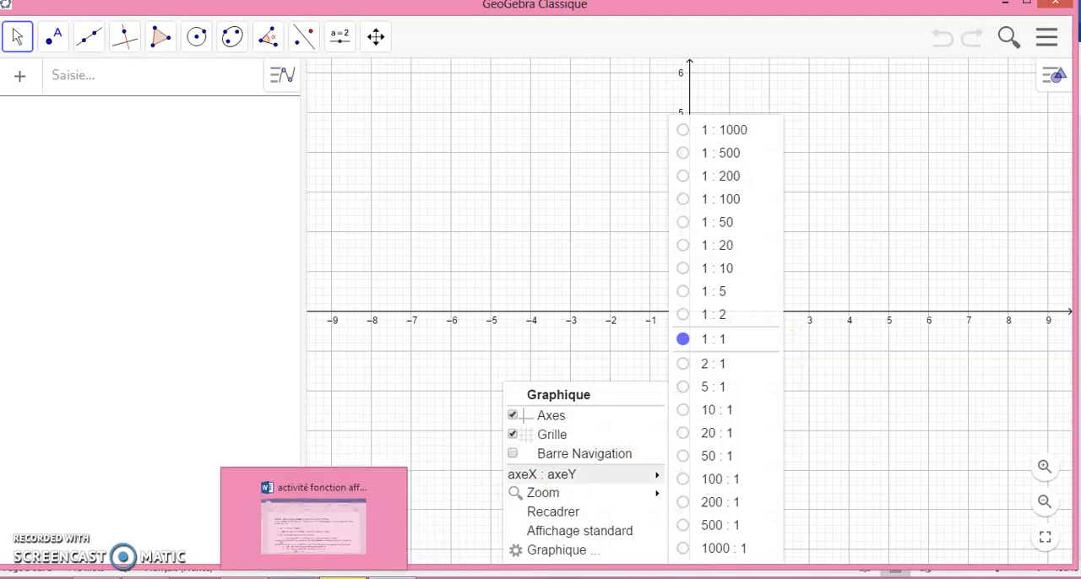
Consult the activity sheet in Word and enter the function f(x) = 100 + 3x in GeoGebra
left_click(295, 577)
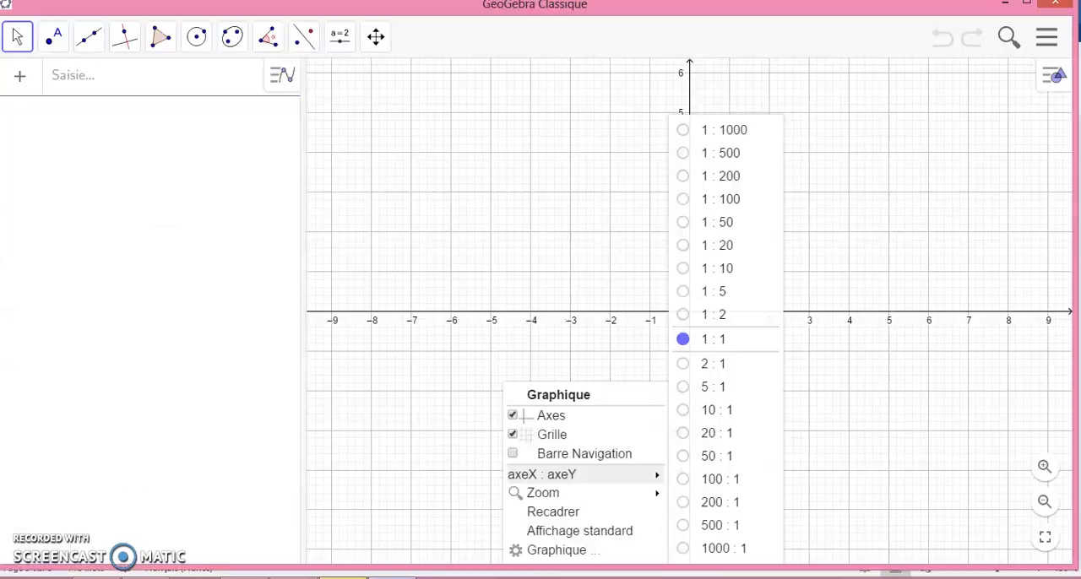
left_click(60, 85)
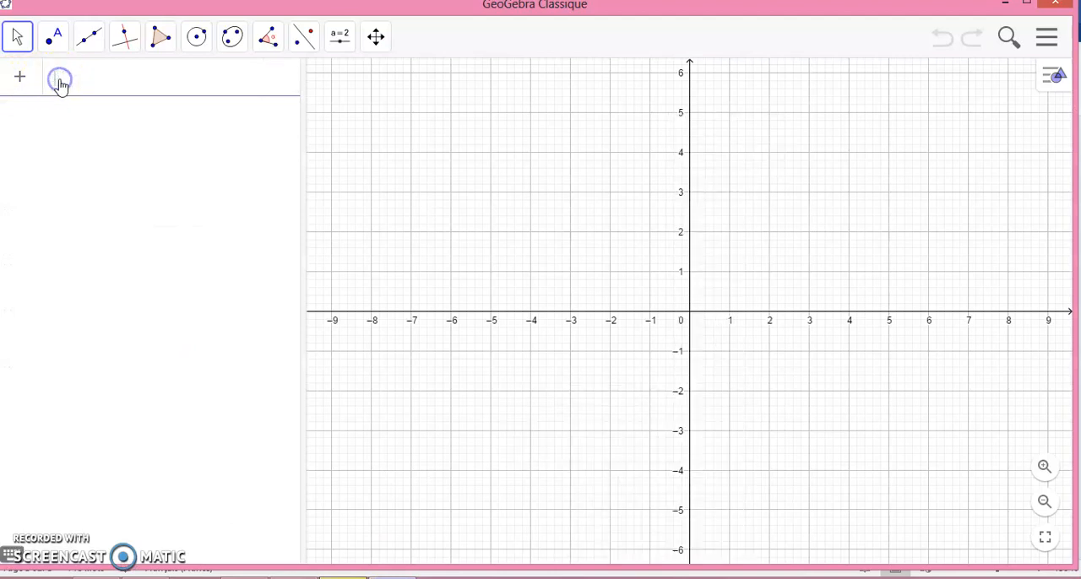
type("f(")
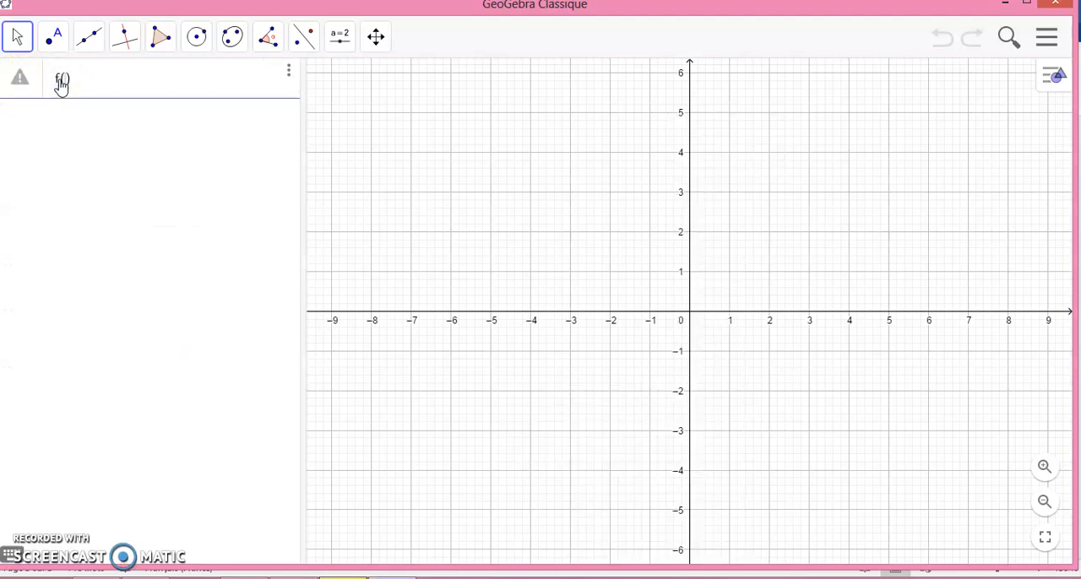
type("x) = 100")
type("+3x")
key("Return")
left_click(38, 81)
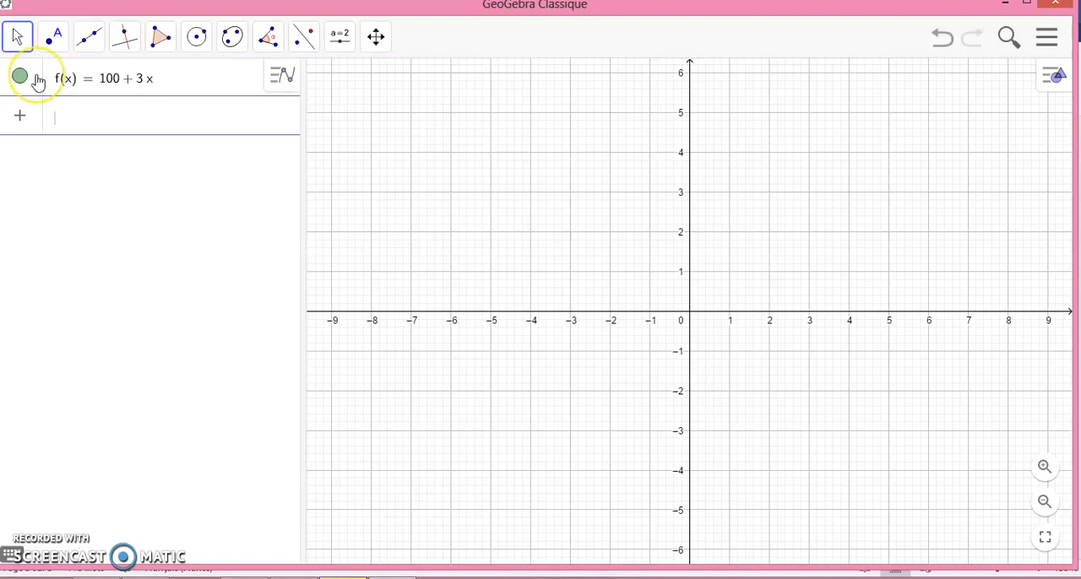
left_click(19, 81)
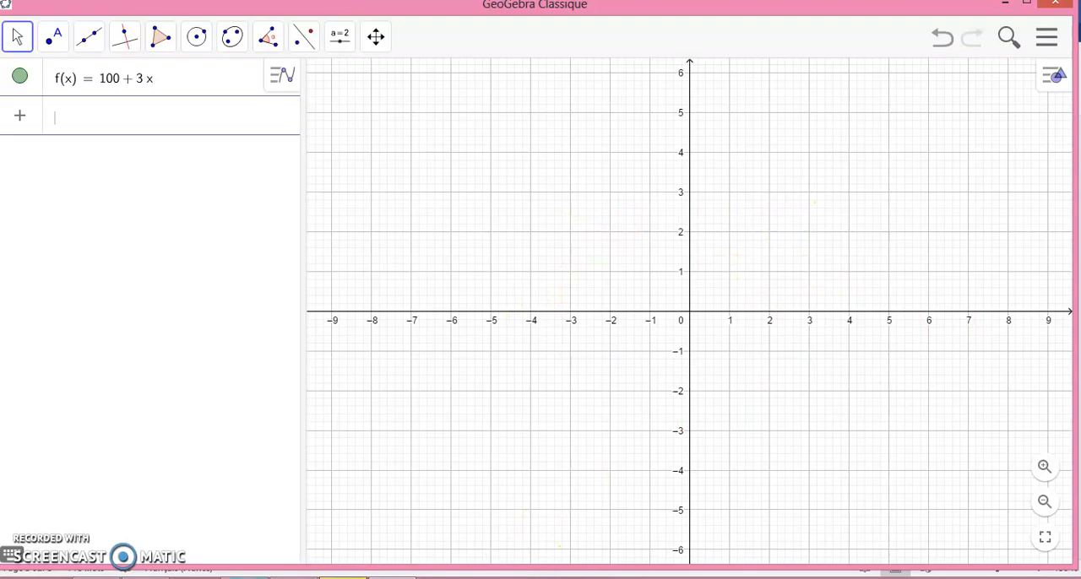
Move the graph's origin toward the lower left and compress the y-axis until it spans about 160, dismissing the PC cleaner notification
left_click(294, 577)
left_click(376, 38)
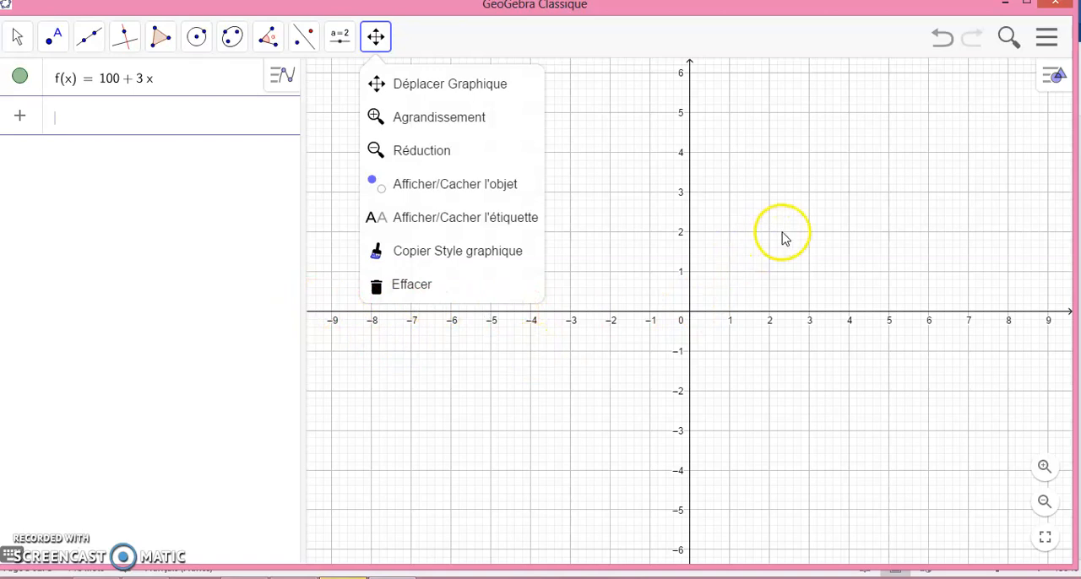
left_click_drag(783, 239, 473, 407)
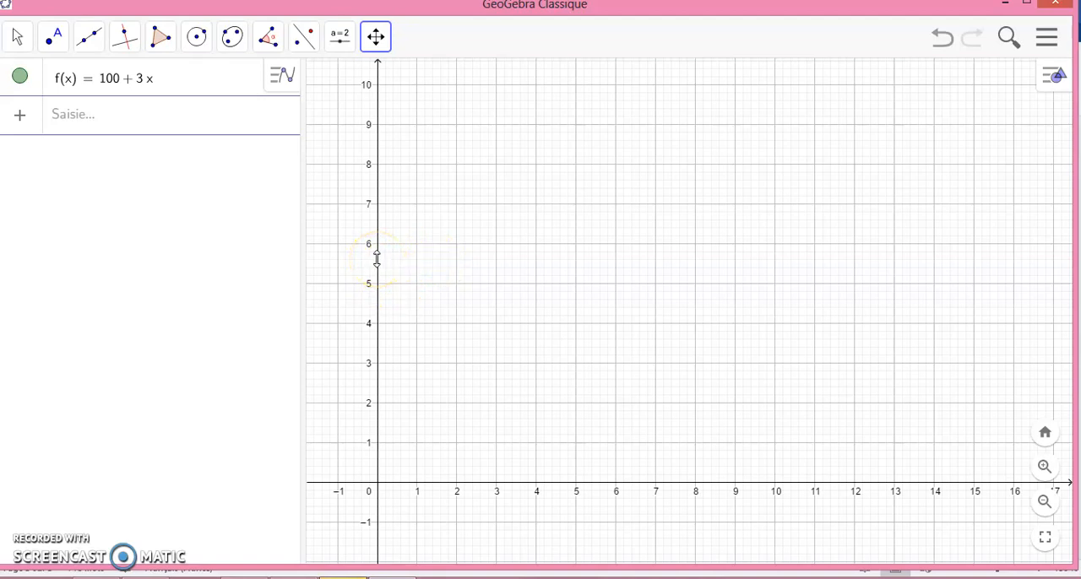
left_click_drag(377, 259, 377, 470)
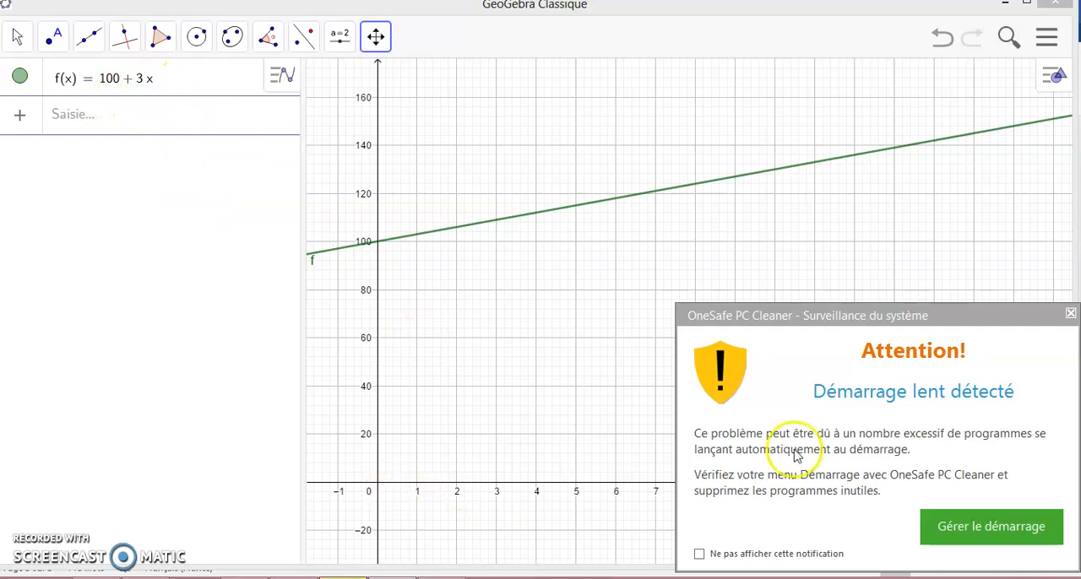
left_click(1070, 316)
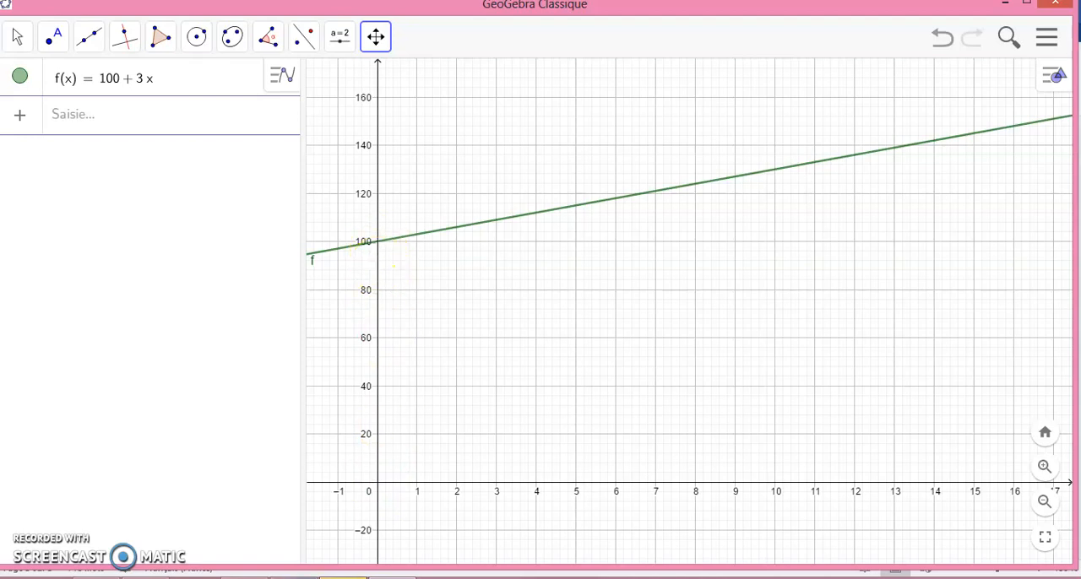
Check the naming instruction in the Word activity sheet and rename the function f as P1 in GeoGebra
left_click(294, 578)
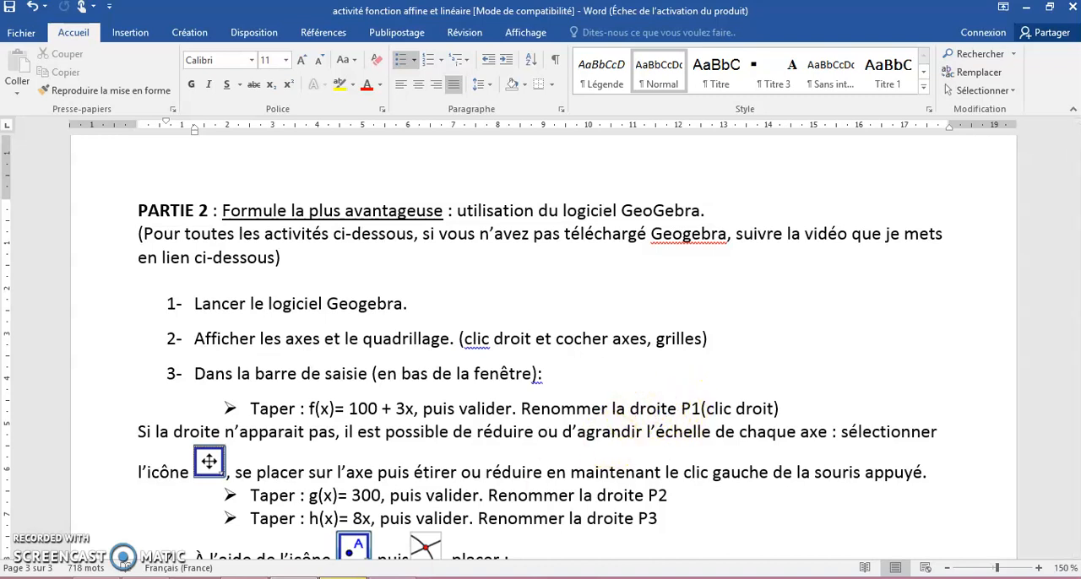
left_click(392, 578)
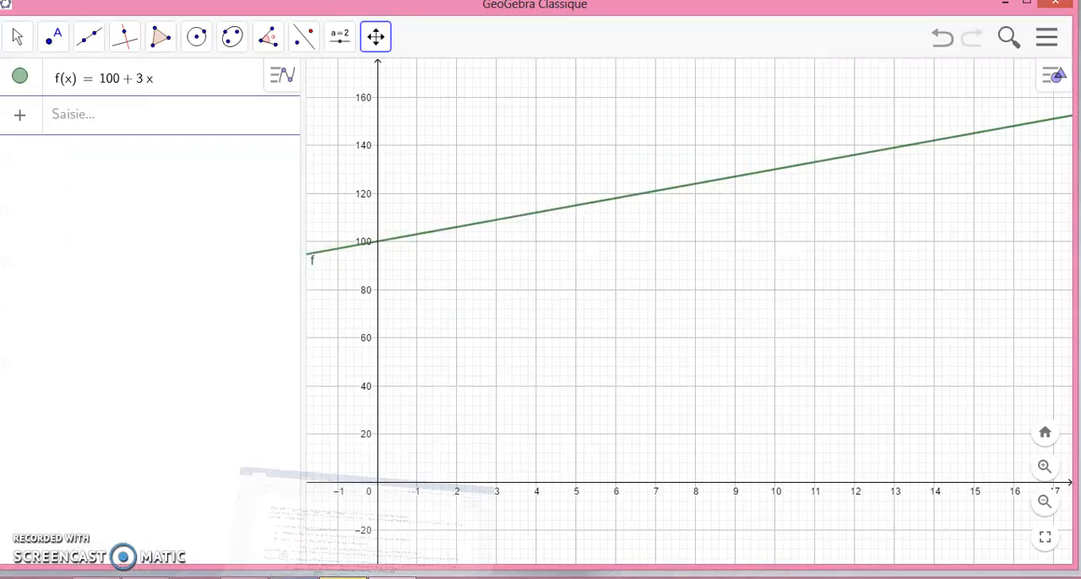
right_click(557, 211)
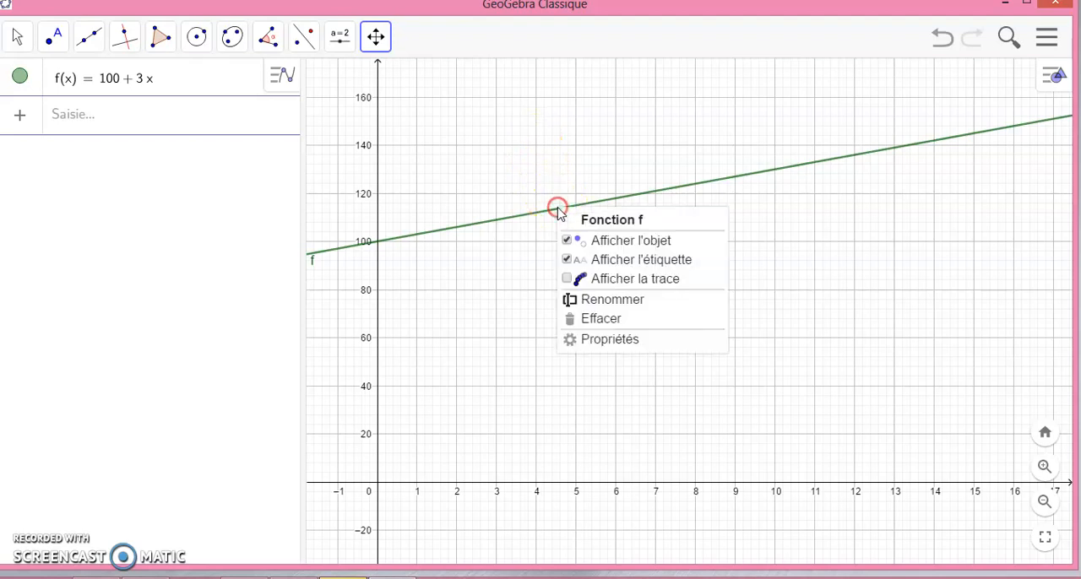
left_click(613, 310)
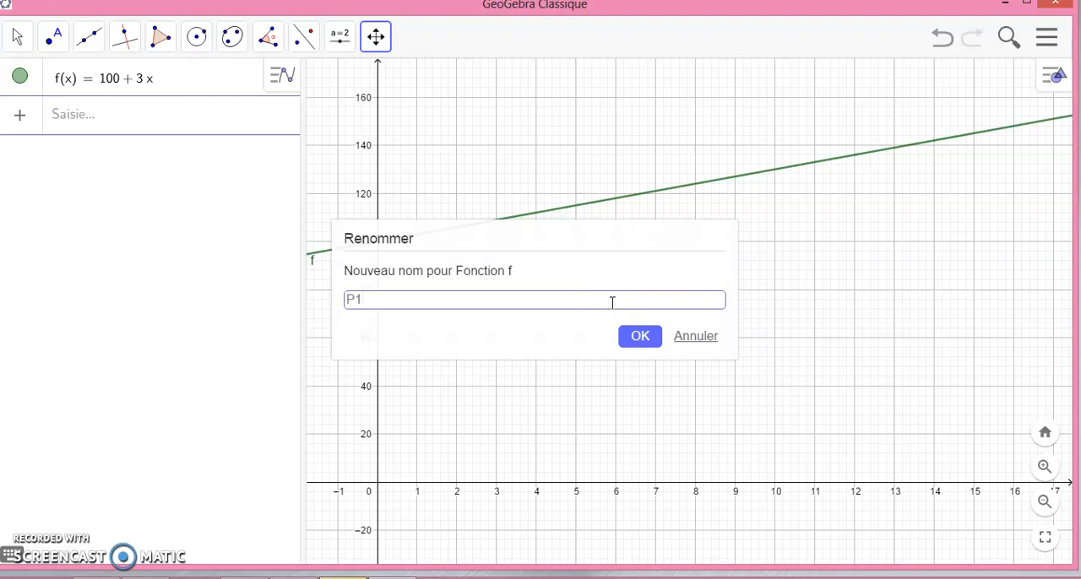
left_click(655, 337)
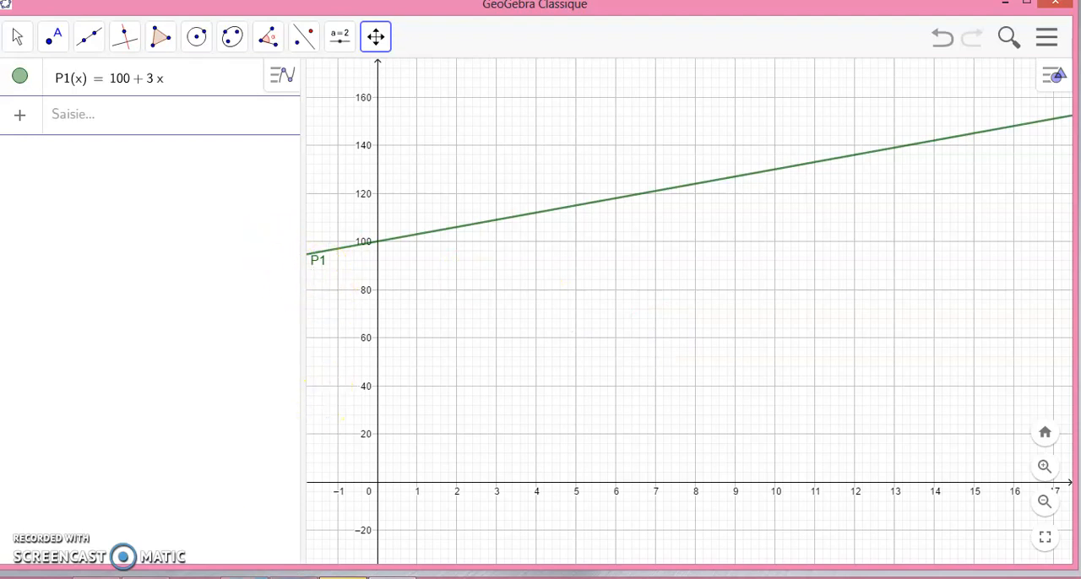
Read the next instruction in the Word activity sheet and enter the function g(x) = 300 in GeoGebra
left_click(293, 578)
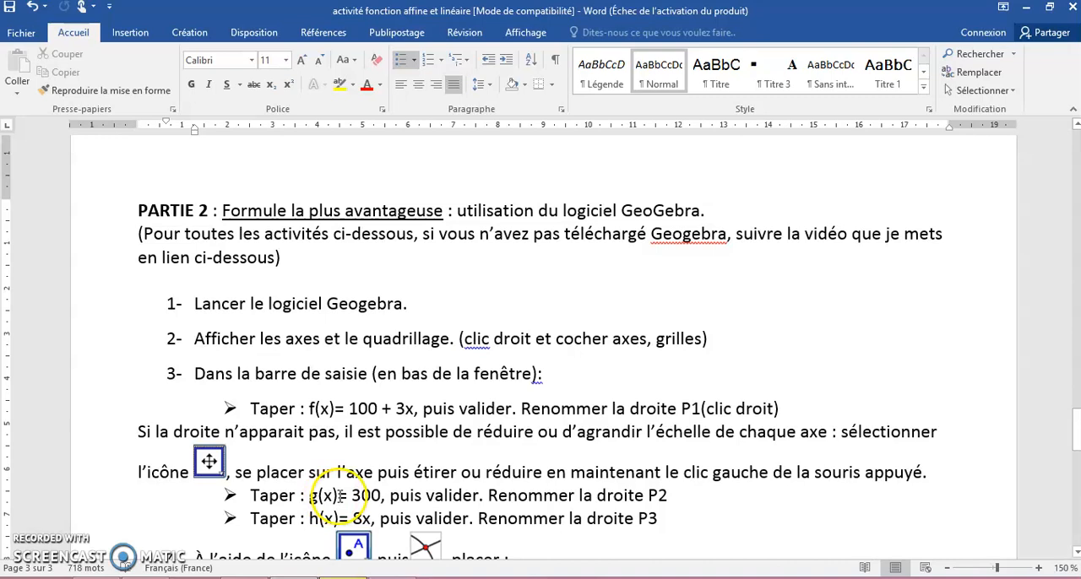
left_click(391, 577)
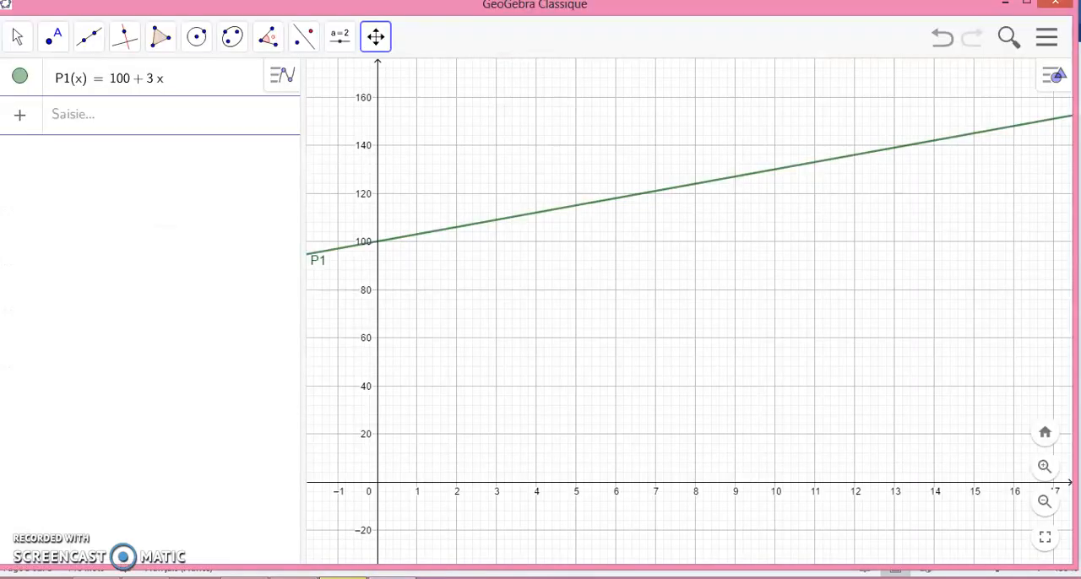
left_click(91, 127)
type("g(x) =")
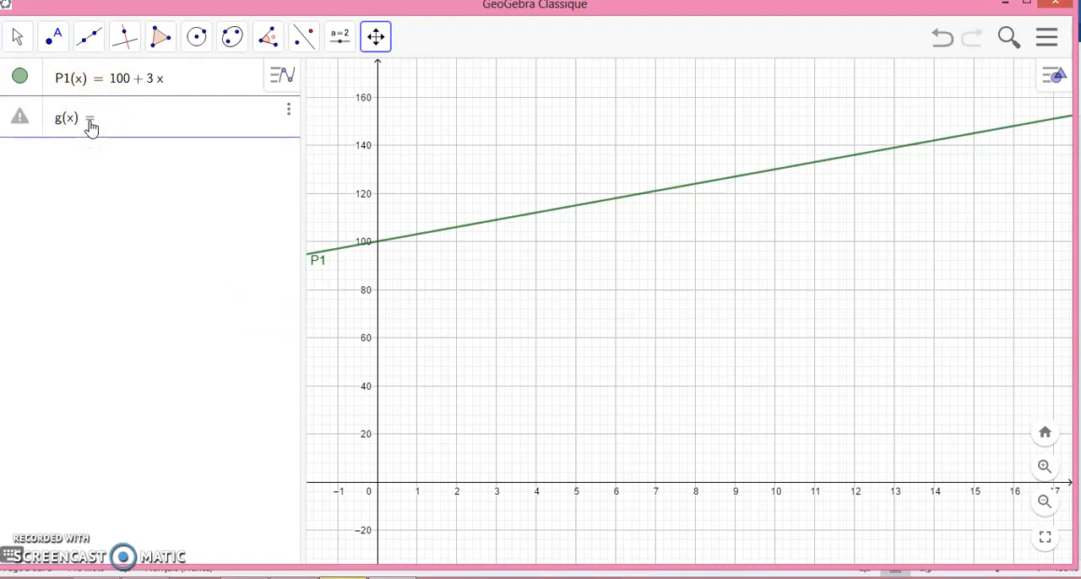
type(" 300")
key("Return")
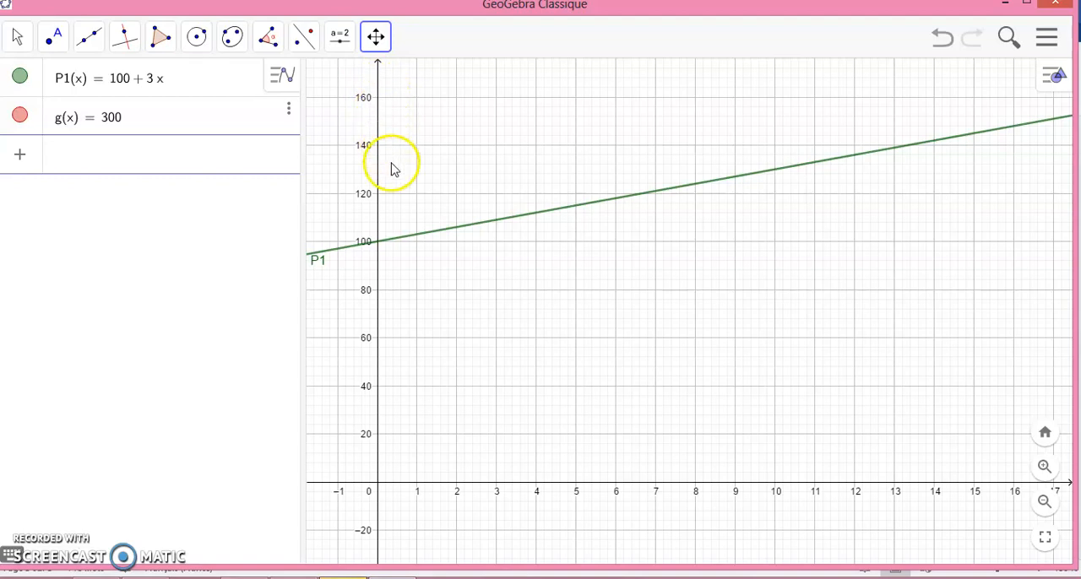
Rescale the graph so the y-axis extends past 300 and the x-axis reaches about 100
left_click_drag(377, 157, 376, 281)
left_click(377, 235)
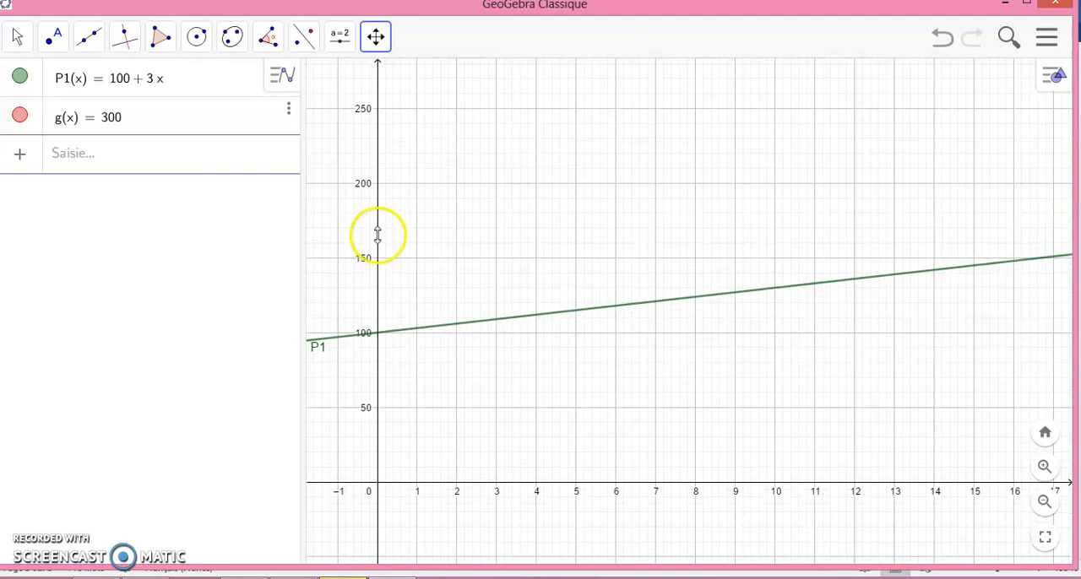
left_click_drag(378, 233, 379, 279)
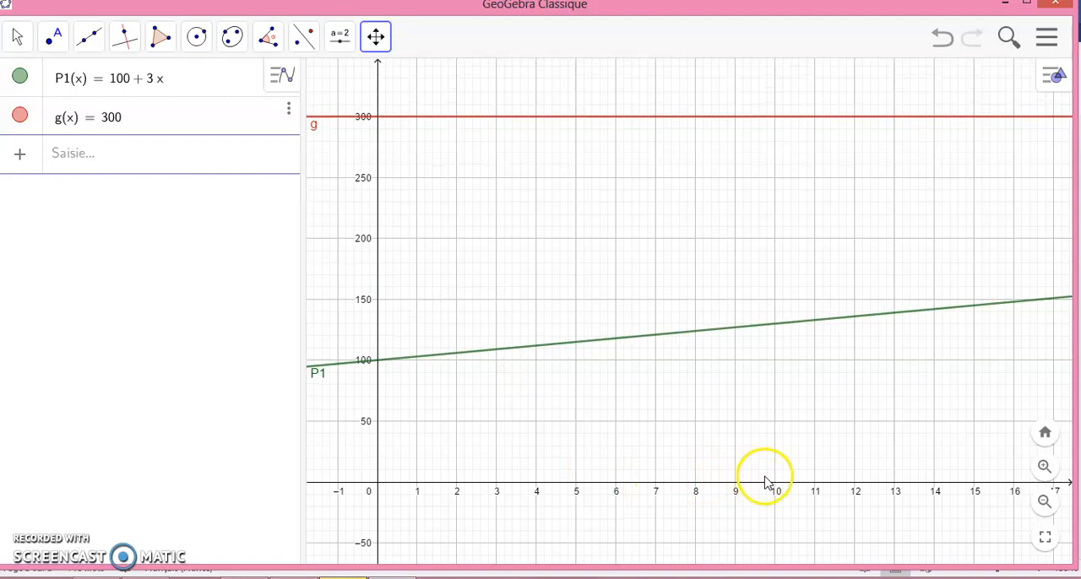
left_click_drag(764, 484, 479, 495)
left_click_drag(545, 483, 484, 486)
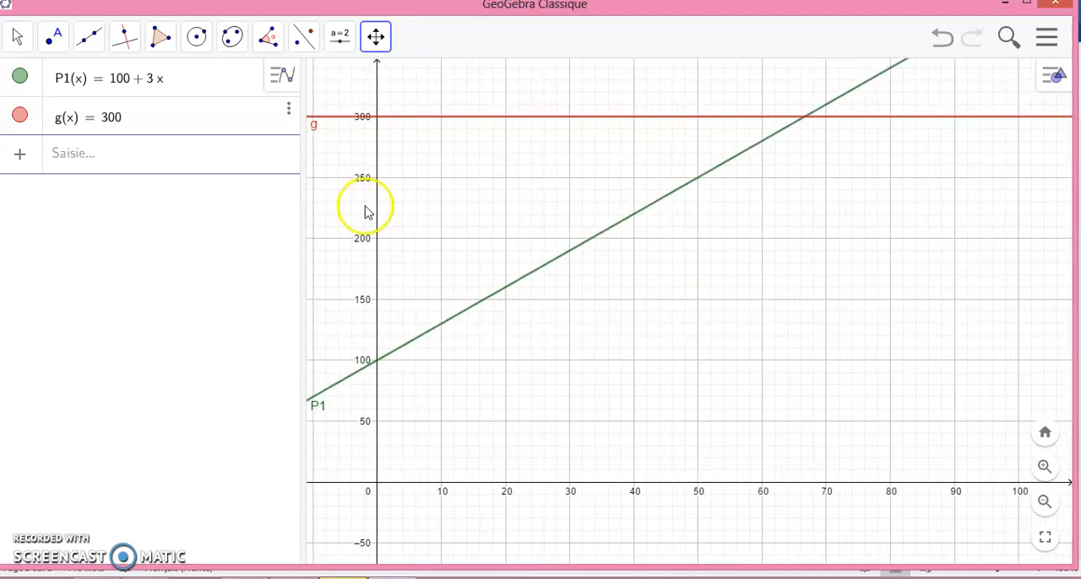
Rename the function g, the horizontal line at 300, as P2
right_click(456, 121)
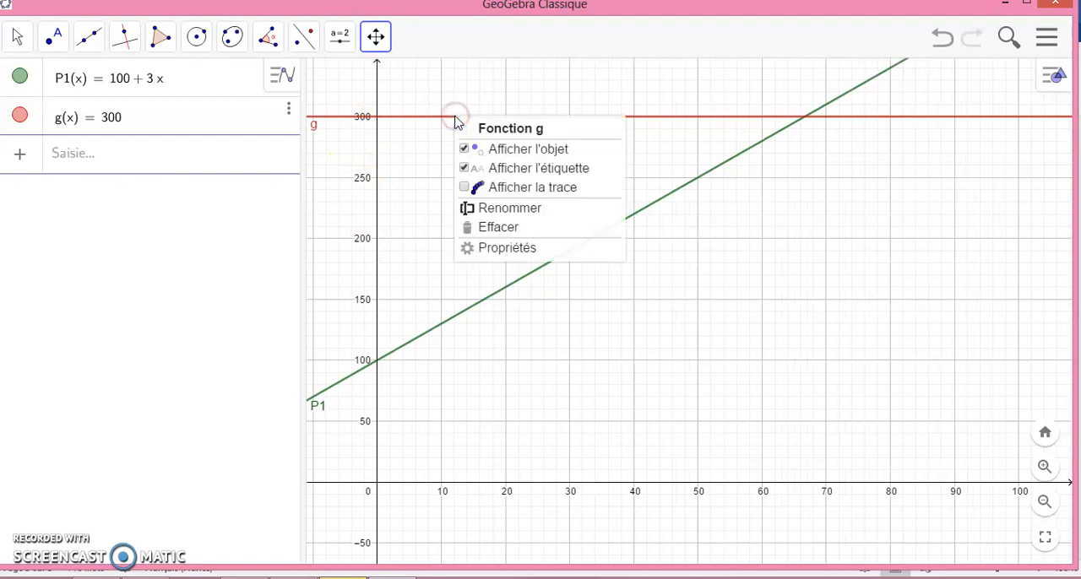
left_click(501, 210)
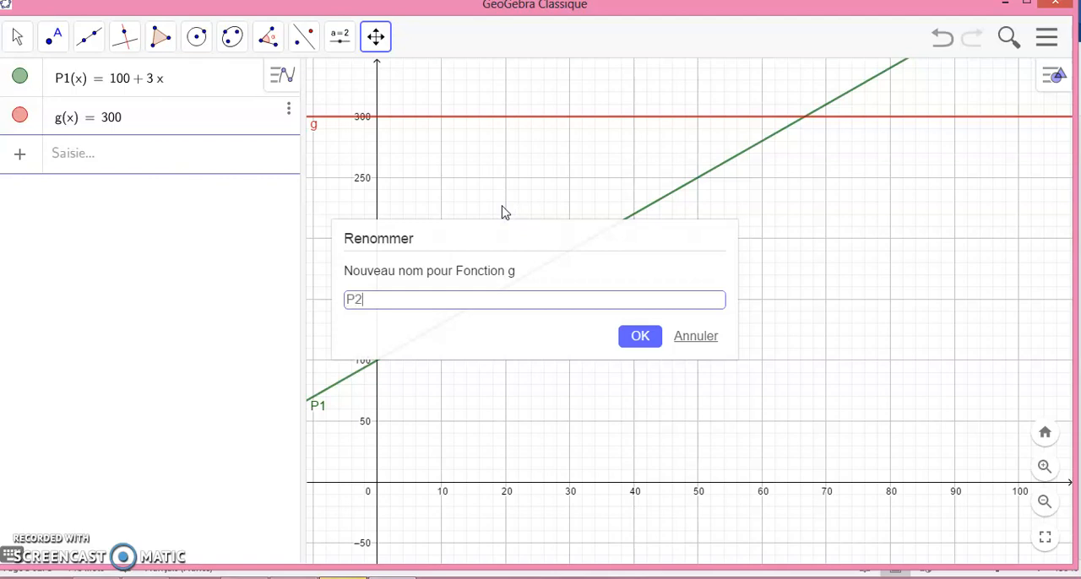
left_click(639, 336)
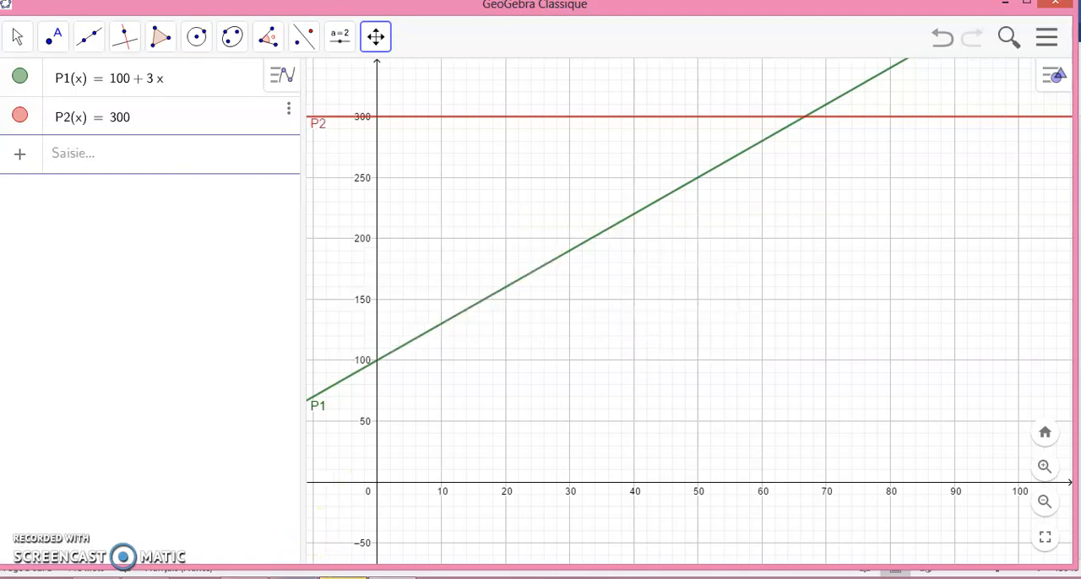
Read the third function in the Word activity sheet and enter h(x) = 8X in GeoGebra, with a capital X
left_click(294, 578)
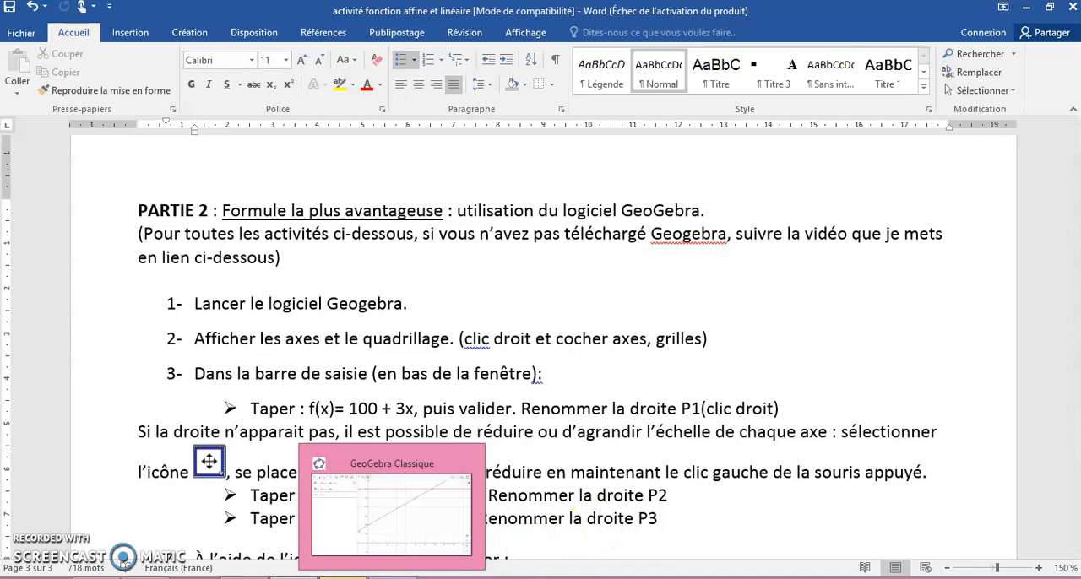
left_click(391, 578)
left_click(95, 159)
type("h(")
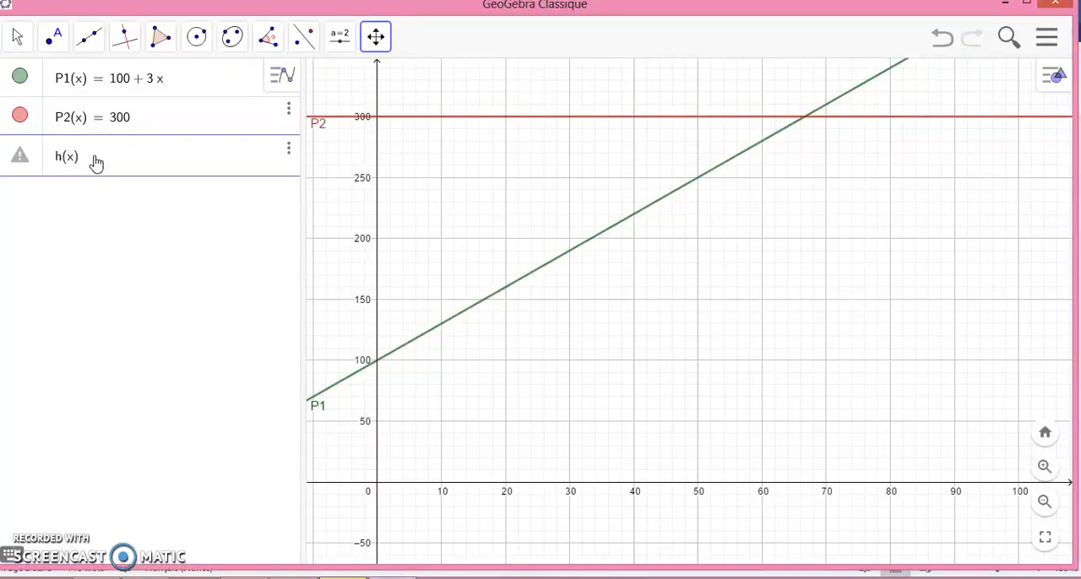
type("x) = 8X")
key("Return")
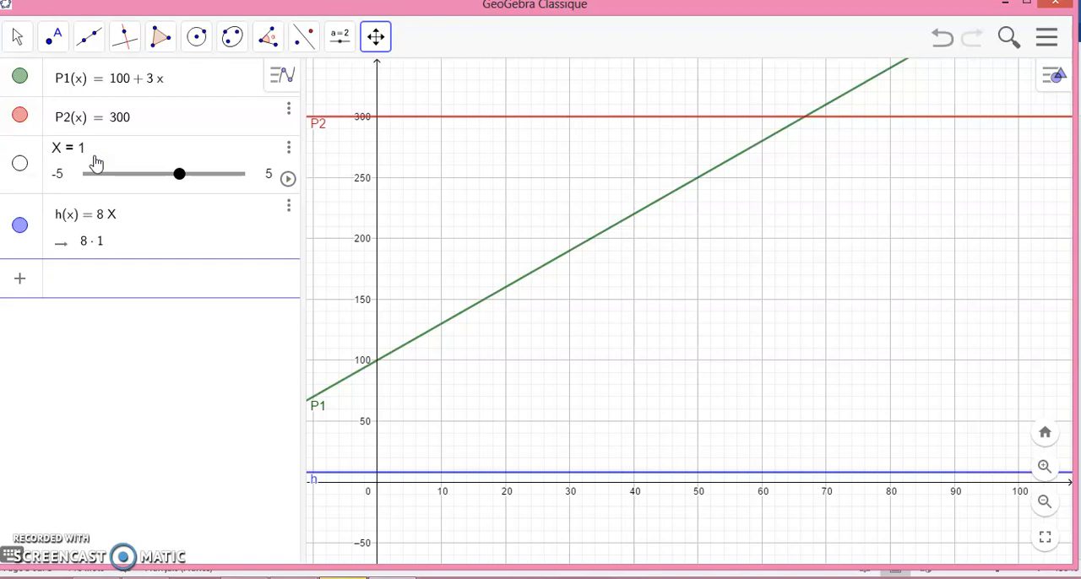
Correct the definition of h to h(x) = 8x, using a lowercase x
left_click(116, 224)
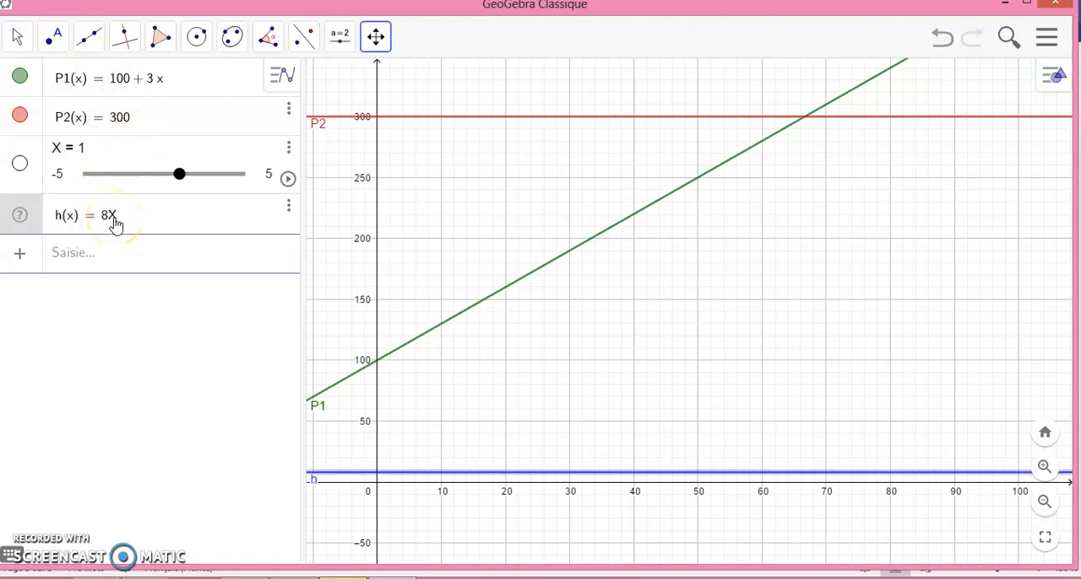
key("BackSpace")
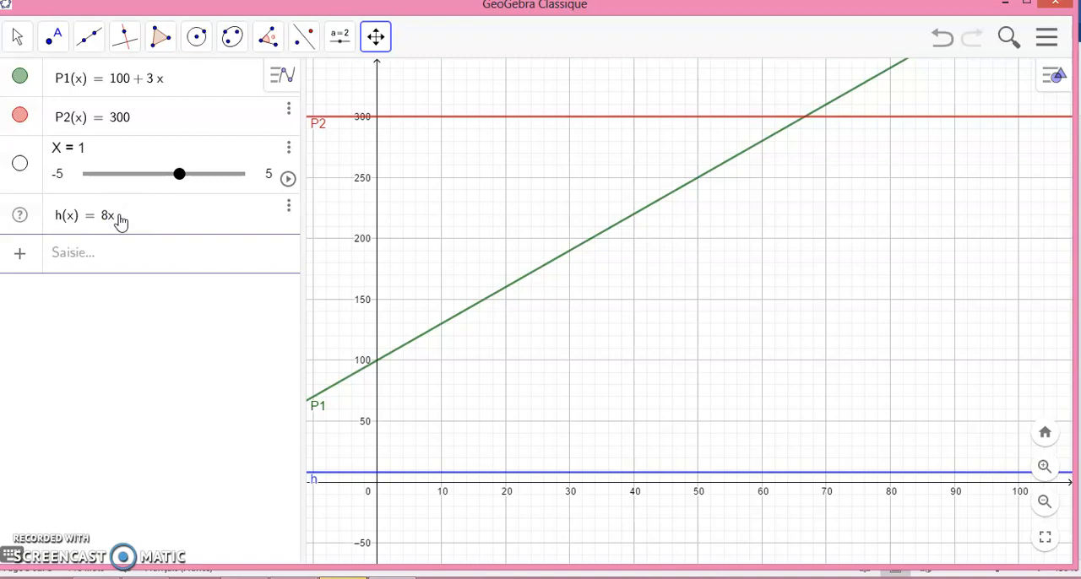
type("x")
key("Return")
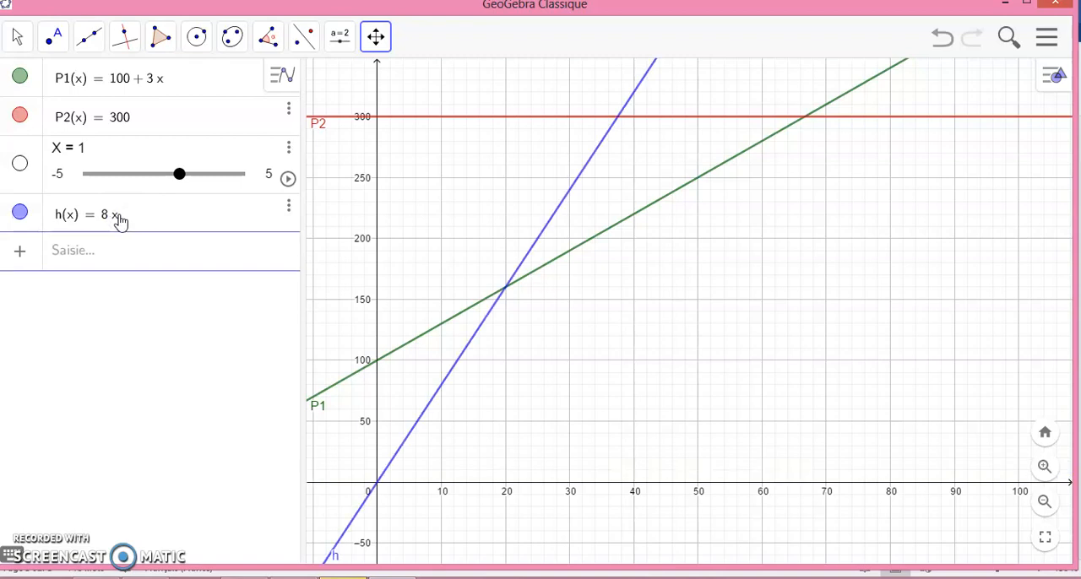
Rename the function h, the line 8x, as P3
right_click(404, 450)
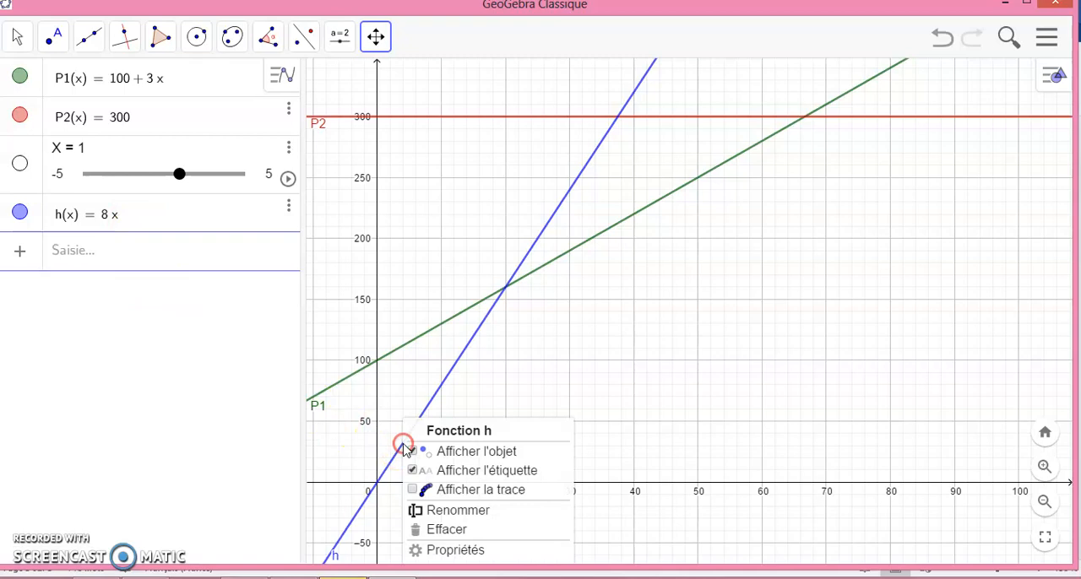
left_click(460, 511)
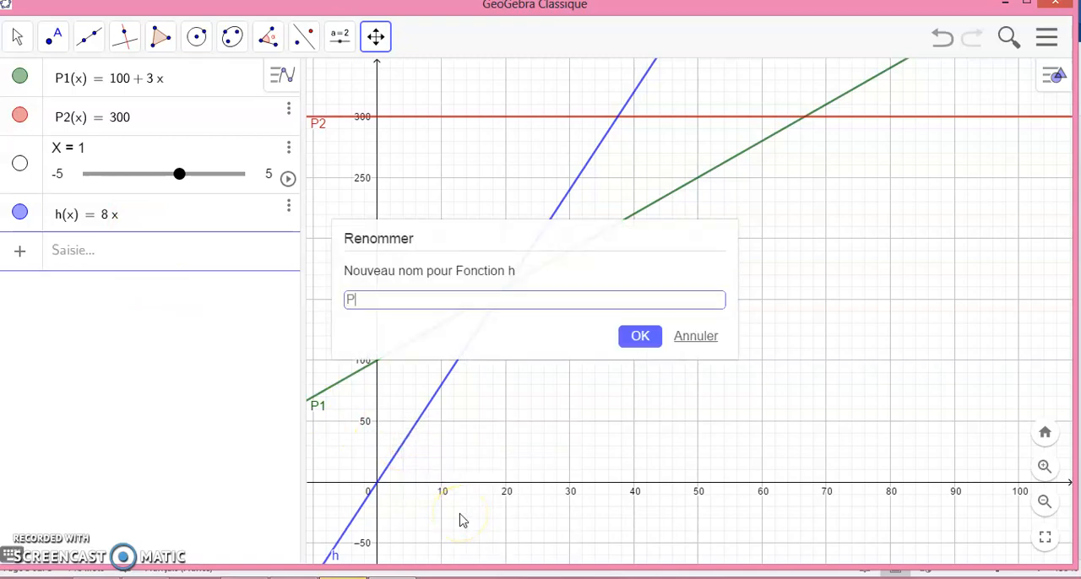
left_click(641, 338)
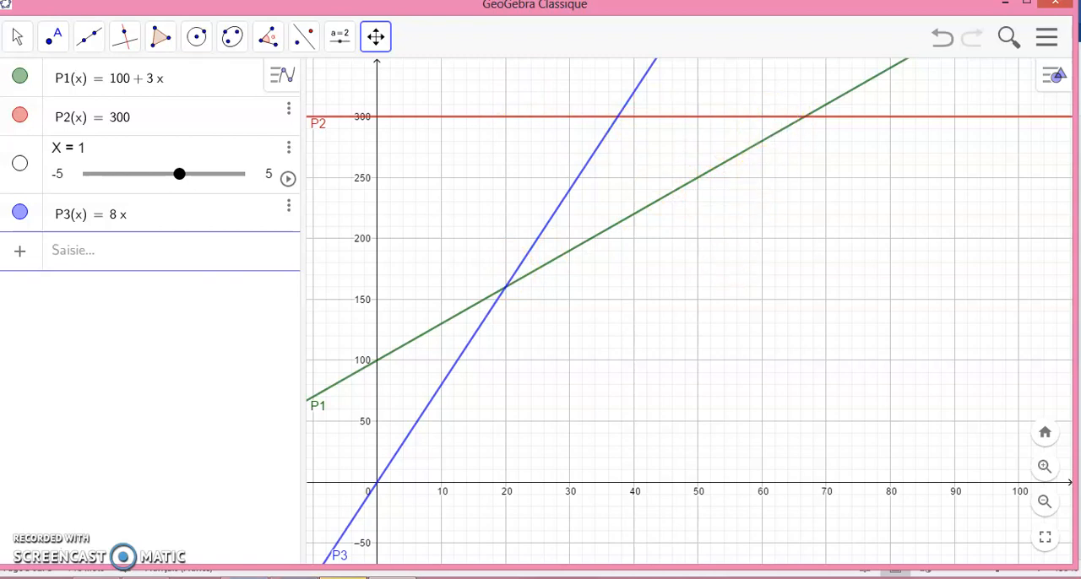
Read instruction 4 in the Word activity sheet and place the intersection point of lines P1 and P2 in GeoGebra
left_click(387, 578)
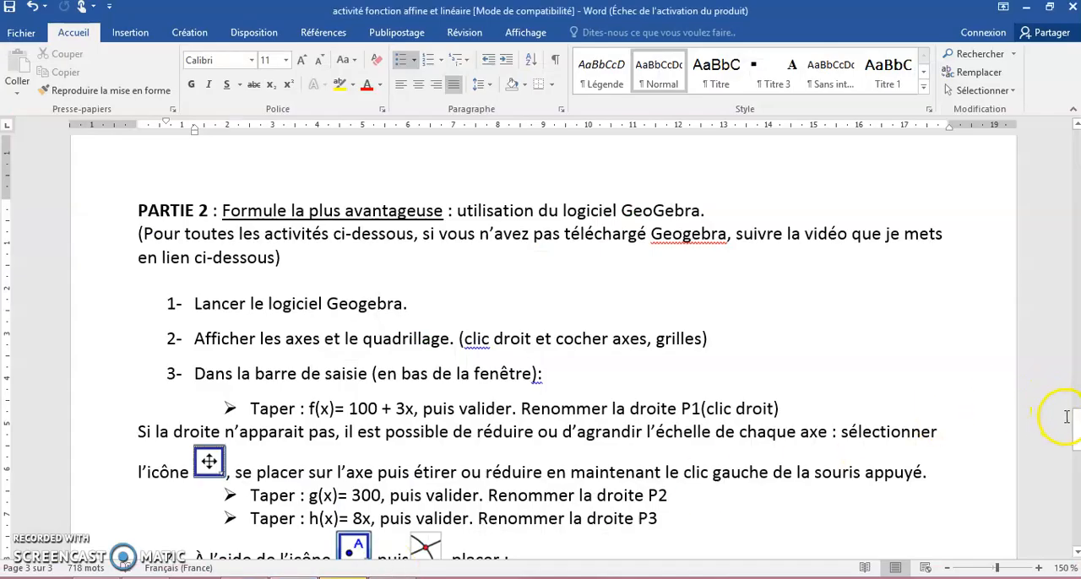
left_click_drag(1076, 431, 1076, 468)
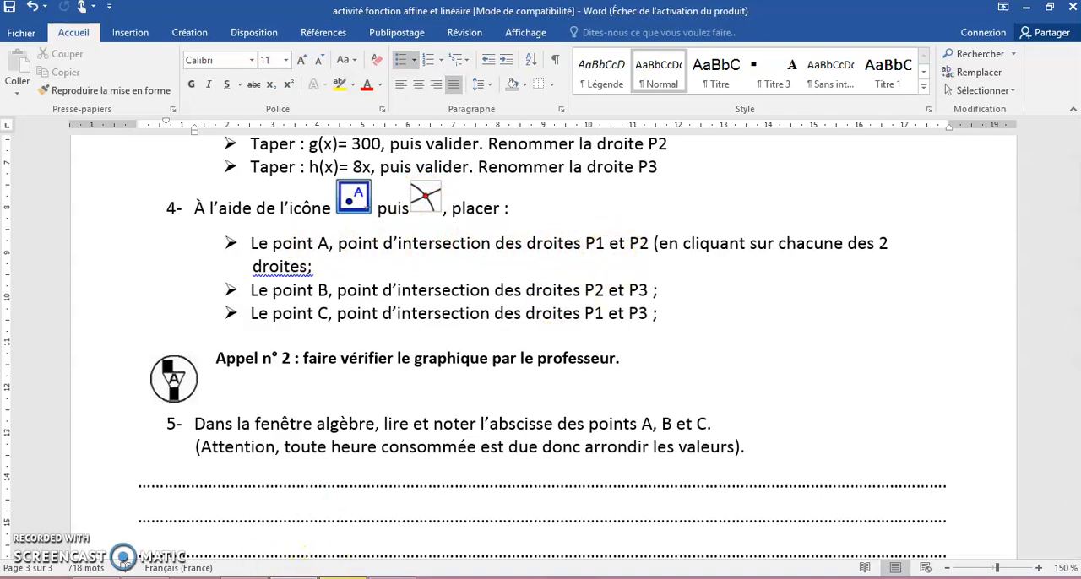
left_click(342, 577)
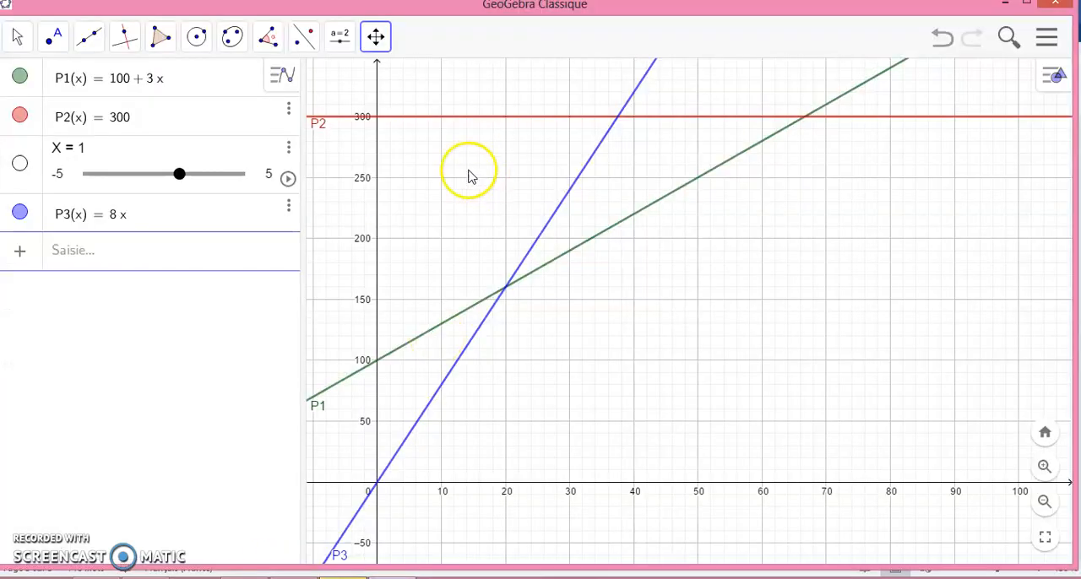
left_click(65, 40)
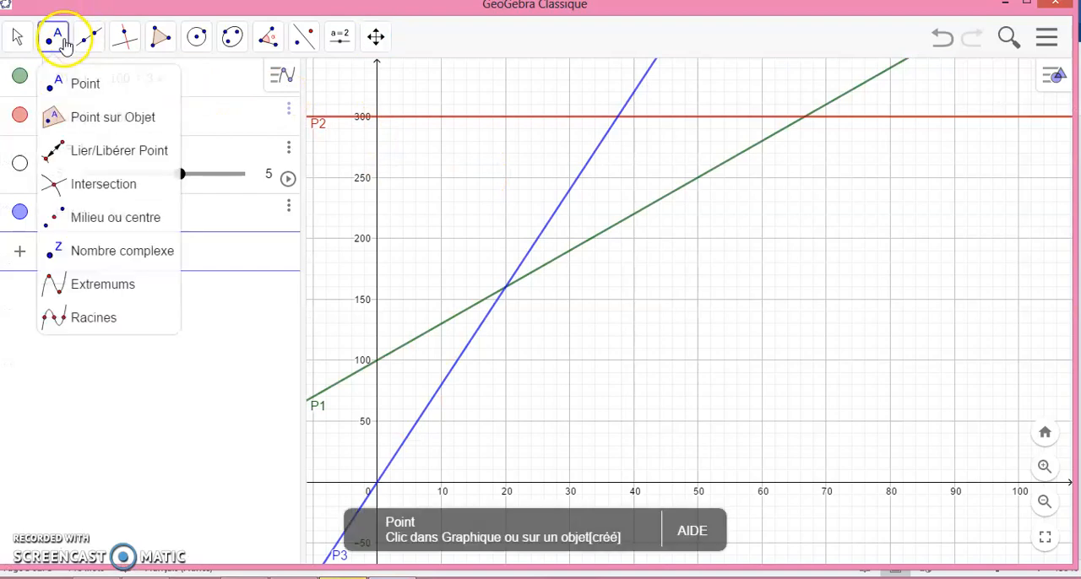
left_click(96, 187)
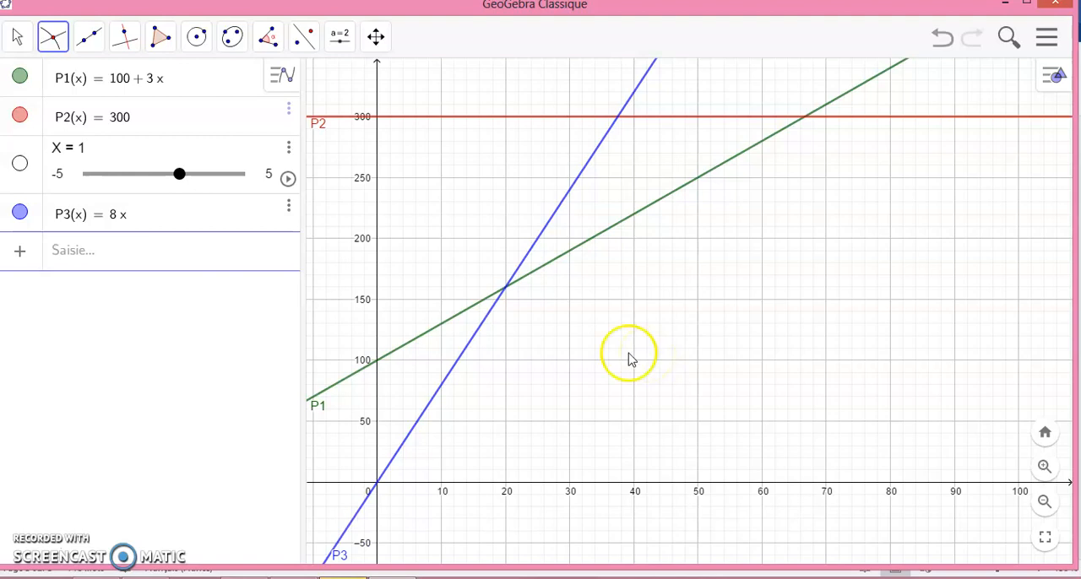
left_click(630, 225)
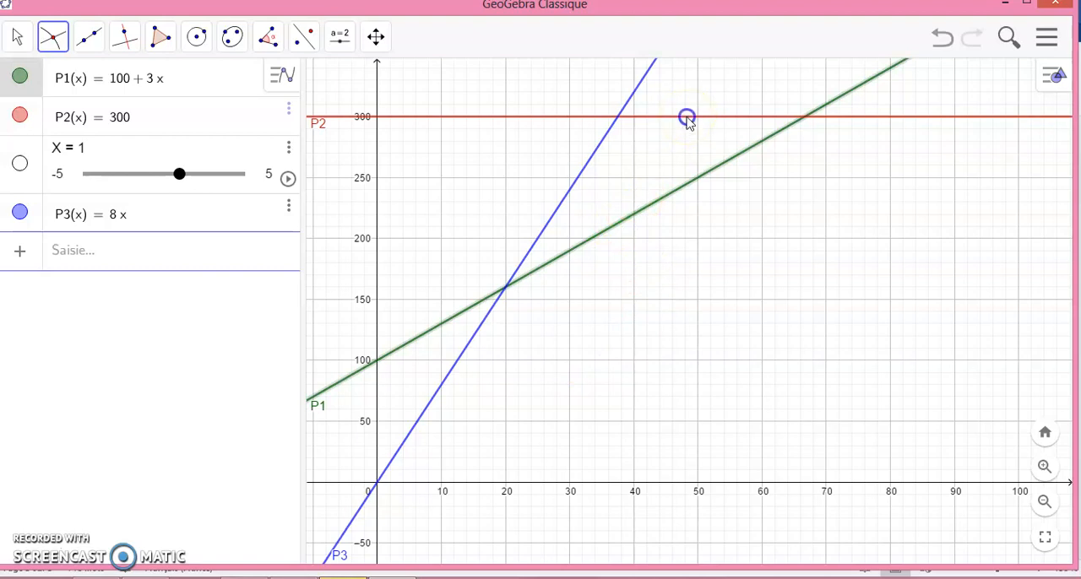
left_click(687, 118)
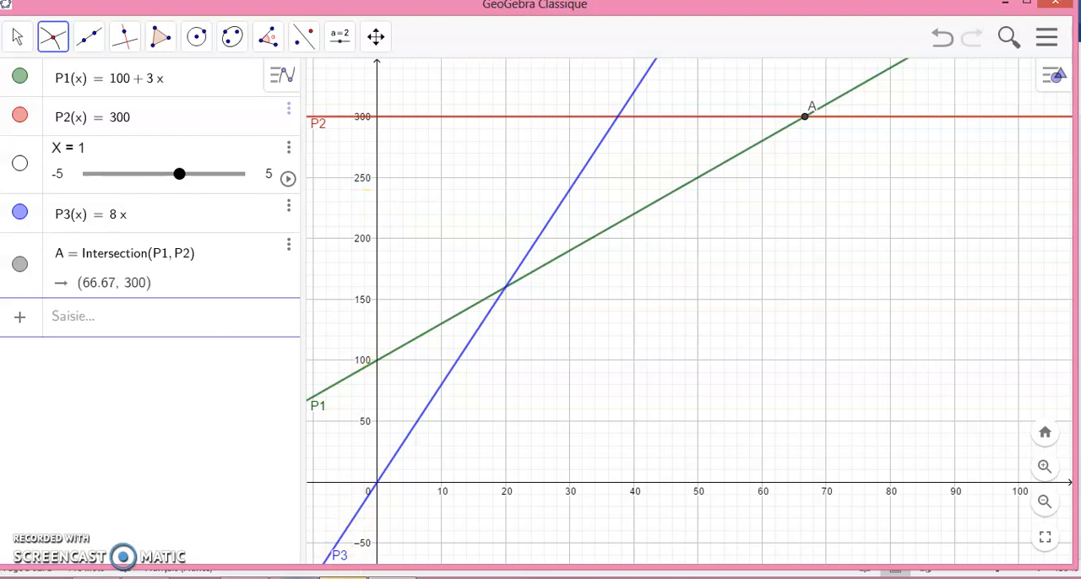
Check the next point in the Word activity sheet and place the intersection of lines P2 and P3 in GeoGebra
key("alt+Tab")
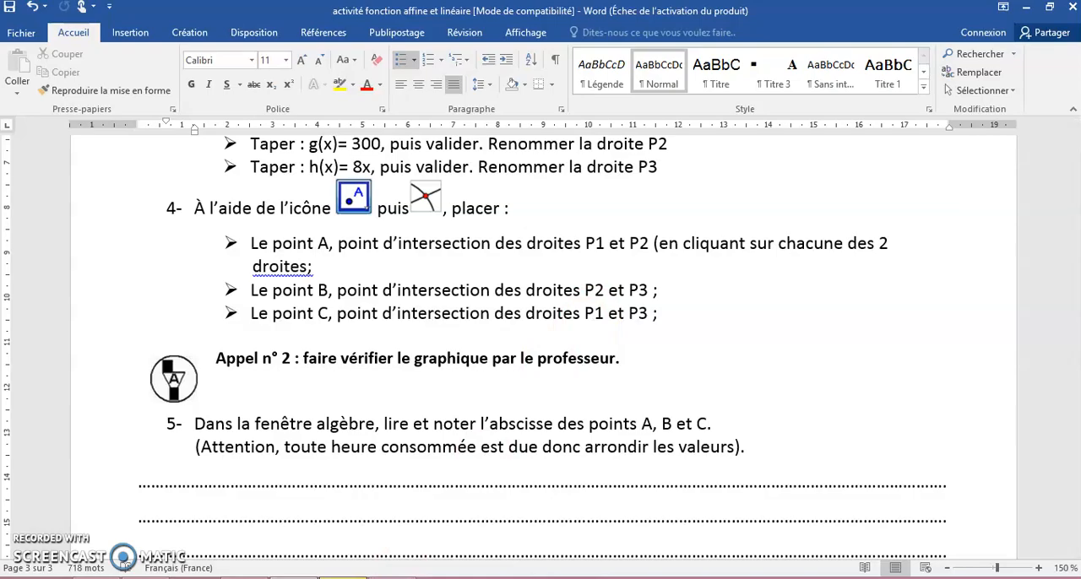
key("alt+Tab")
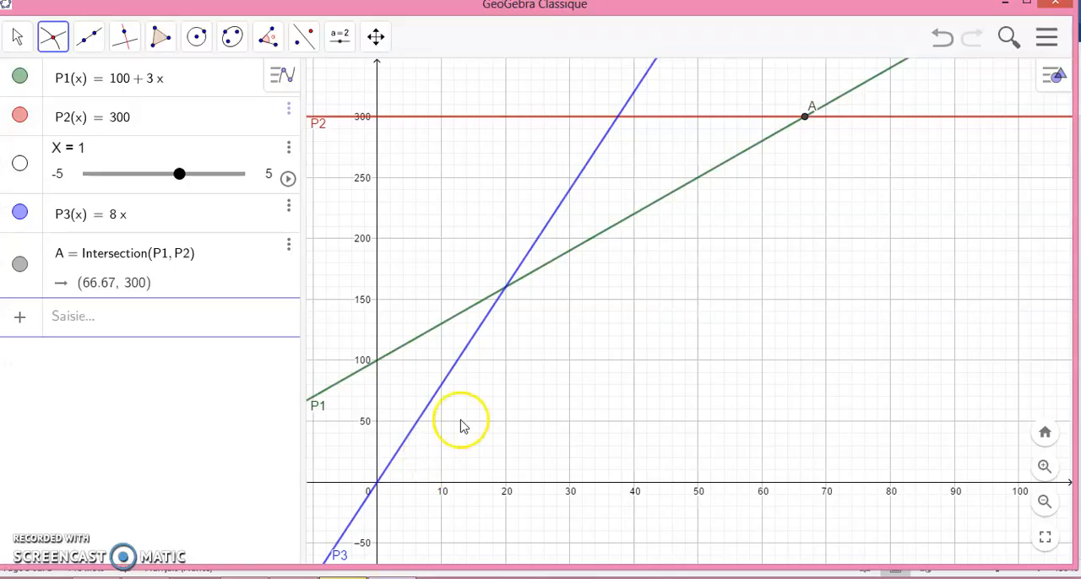
left_click(56, 42)
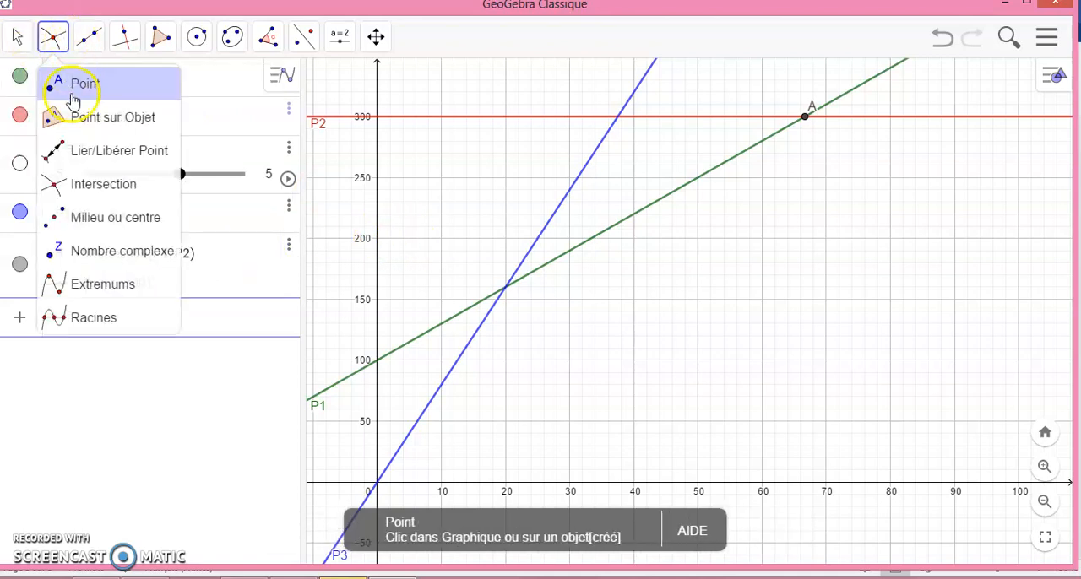
left_click(93, 182)
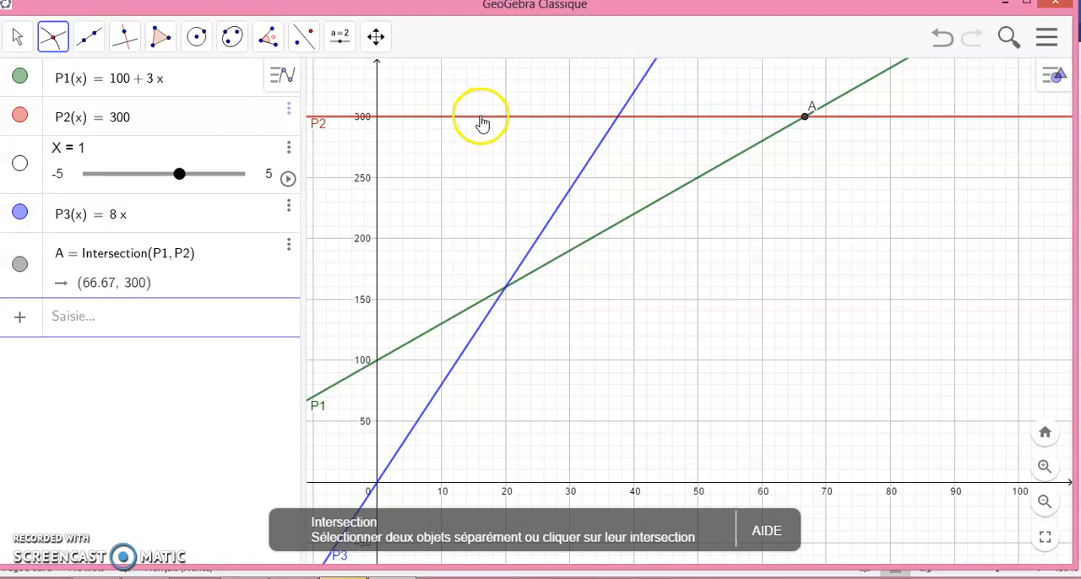
left_click(481, 118)
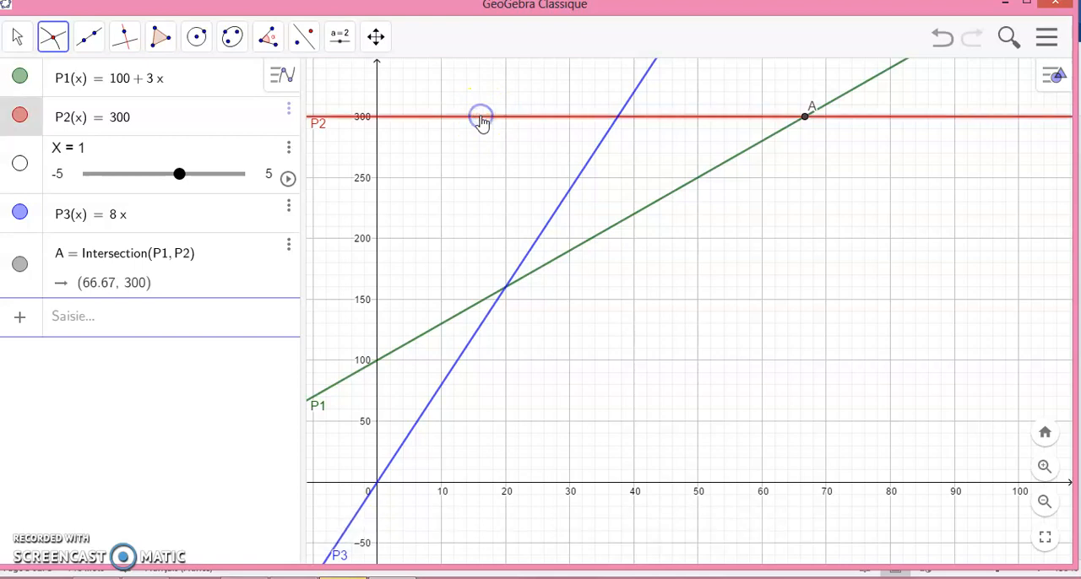
left_click(457, 366)
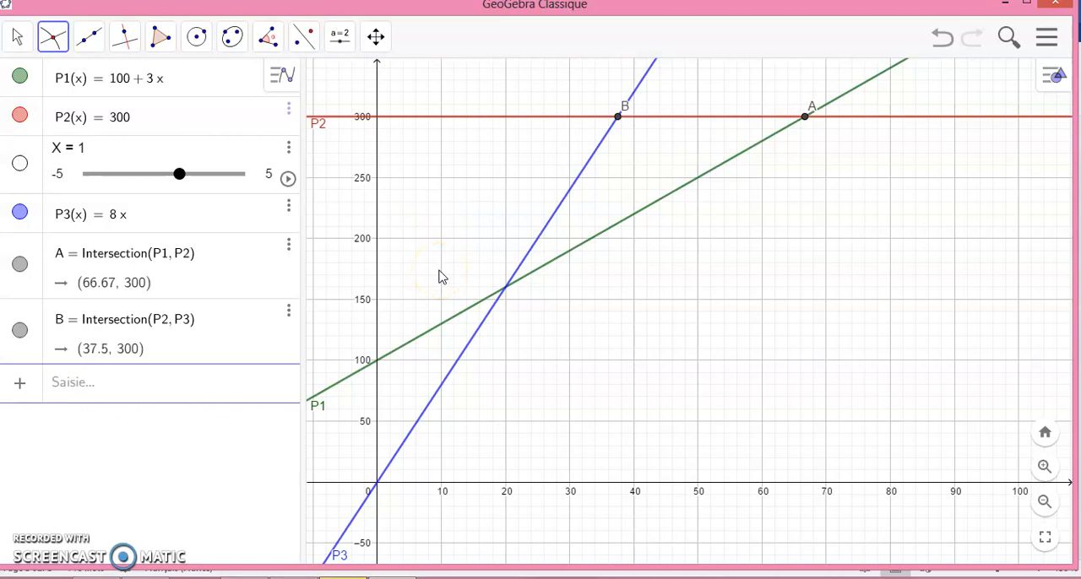
Place the intersection point of lines P1 and P3, and switch to the Word activity sheet to review its instructions
left_click(449, 322)
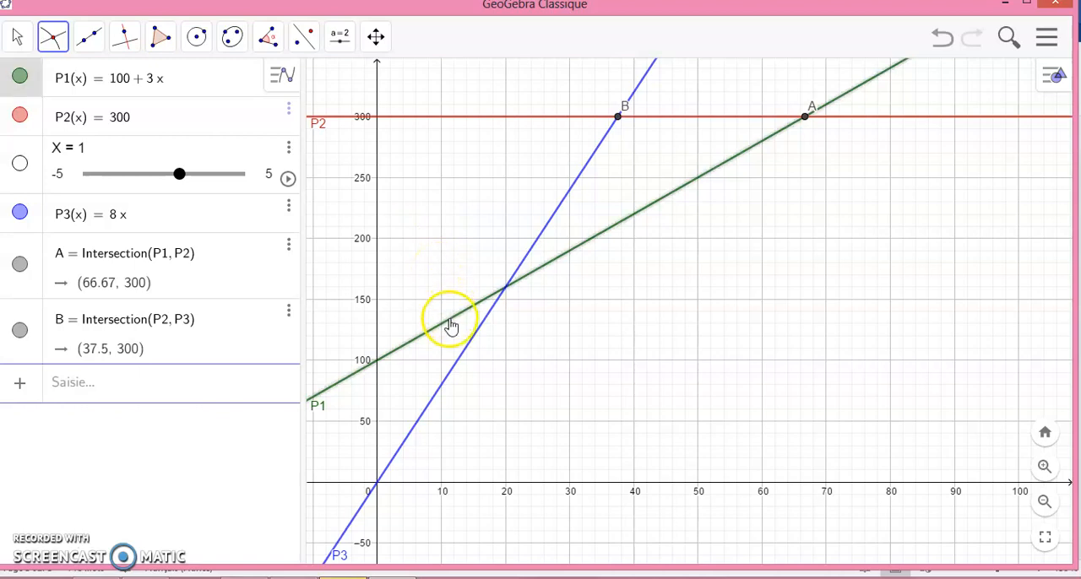
left_click(460, 363)
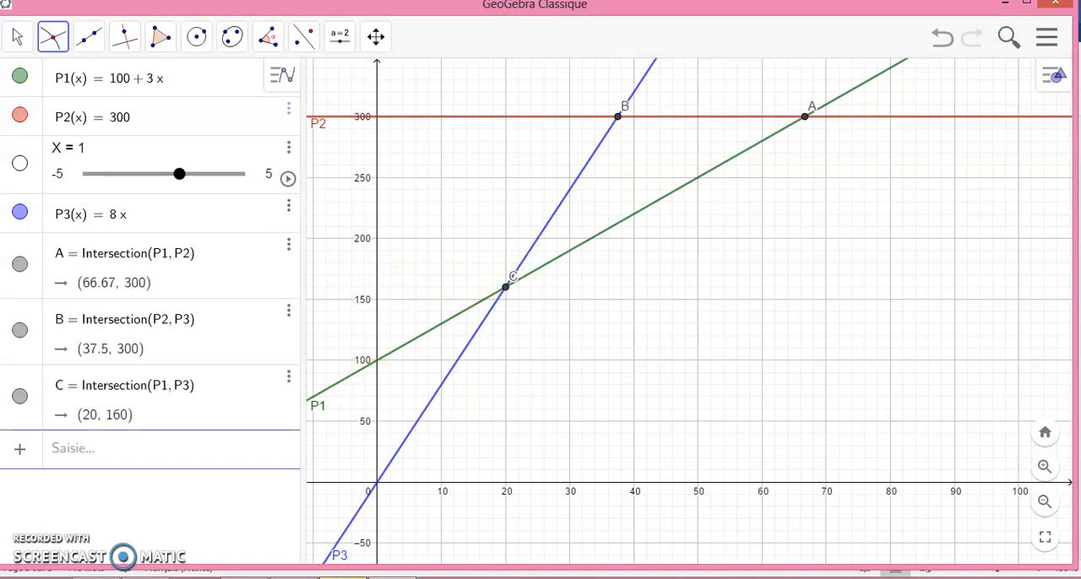
key("alt+Tab")
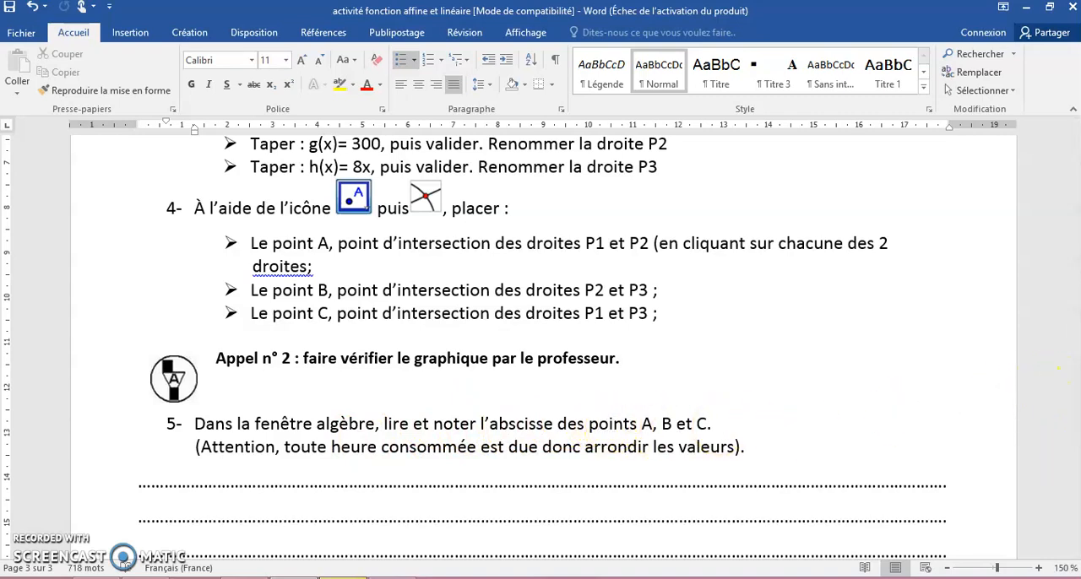
left_click_drag(1078, 469, 1076, 438)
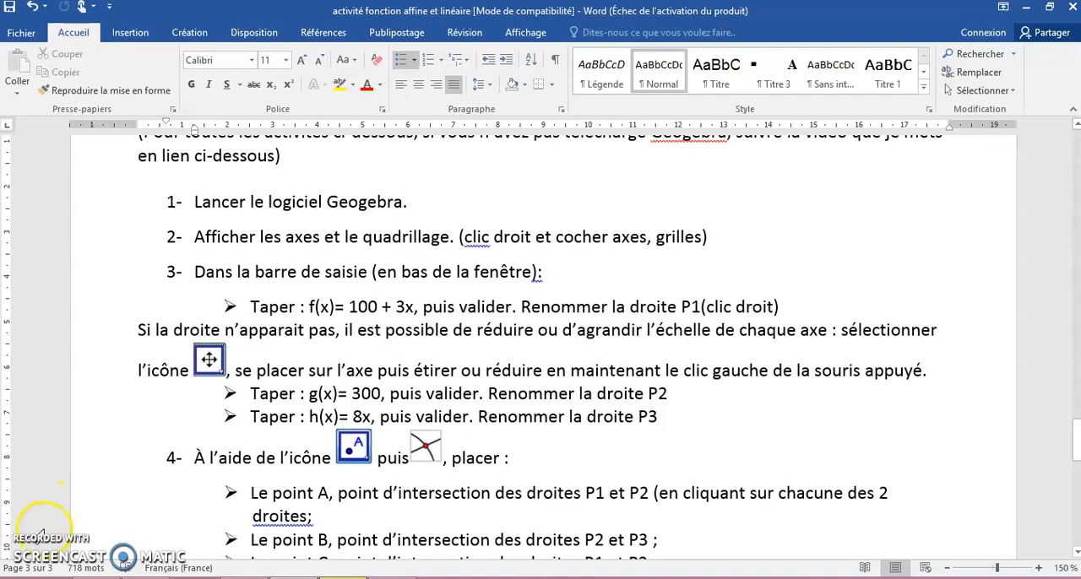